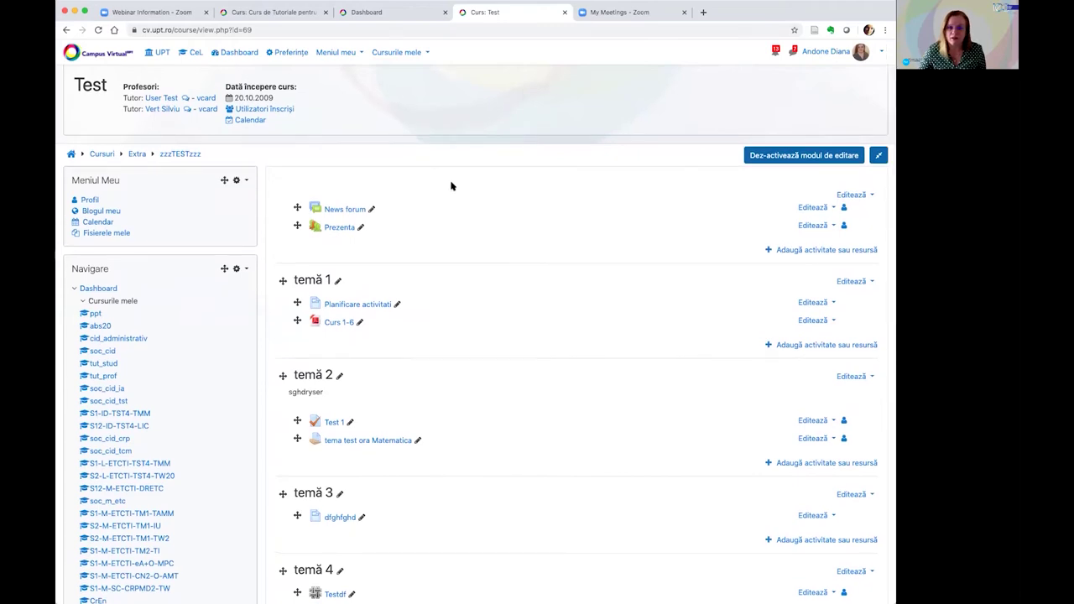
Start adding a Zoom Meeting activity to the temă 7 section of the Test course
scroll(451, 186, "down", 6)
scroll(451, 186, "down", 9)
scroll(450, 186, "up", 4)
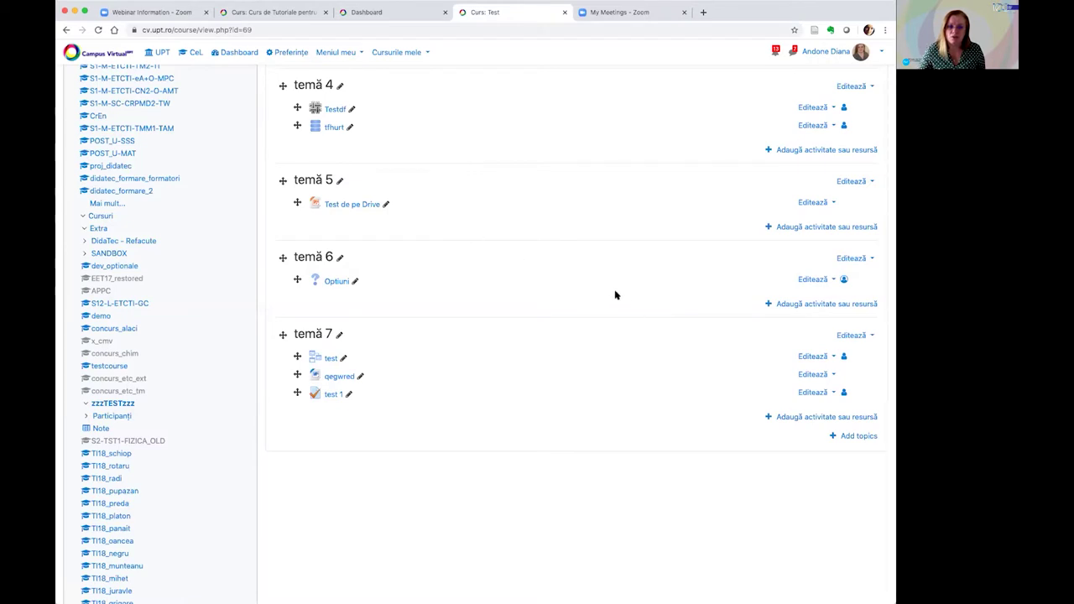
left_click(806, 417)
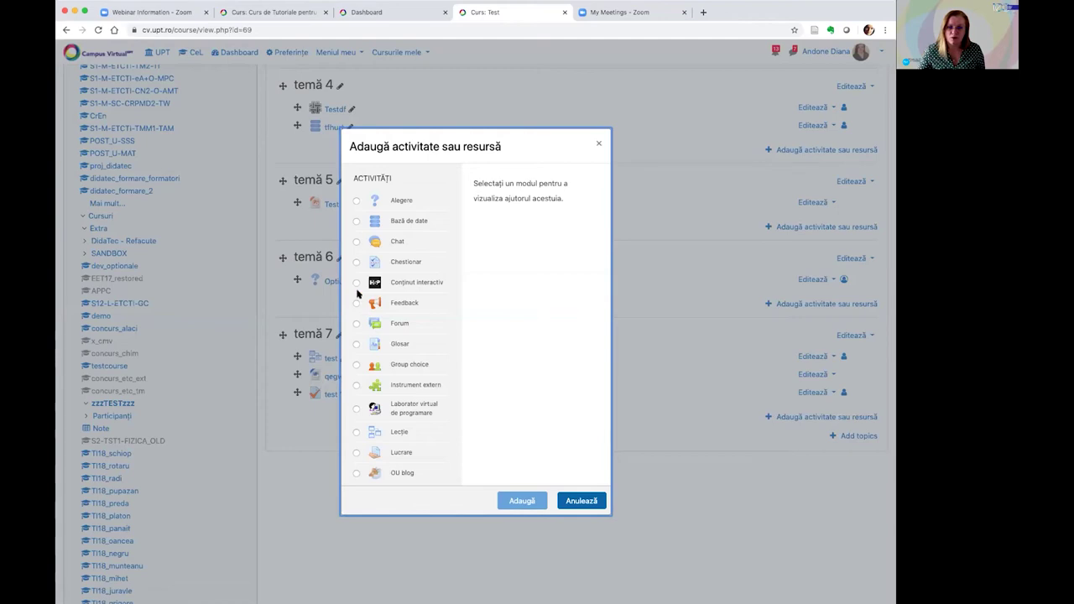
scroll(397, 292, "down", 3)
scroll(397, 291, "down", 5)
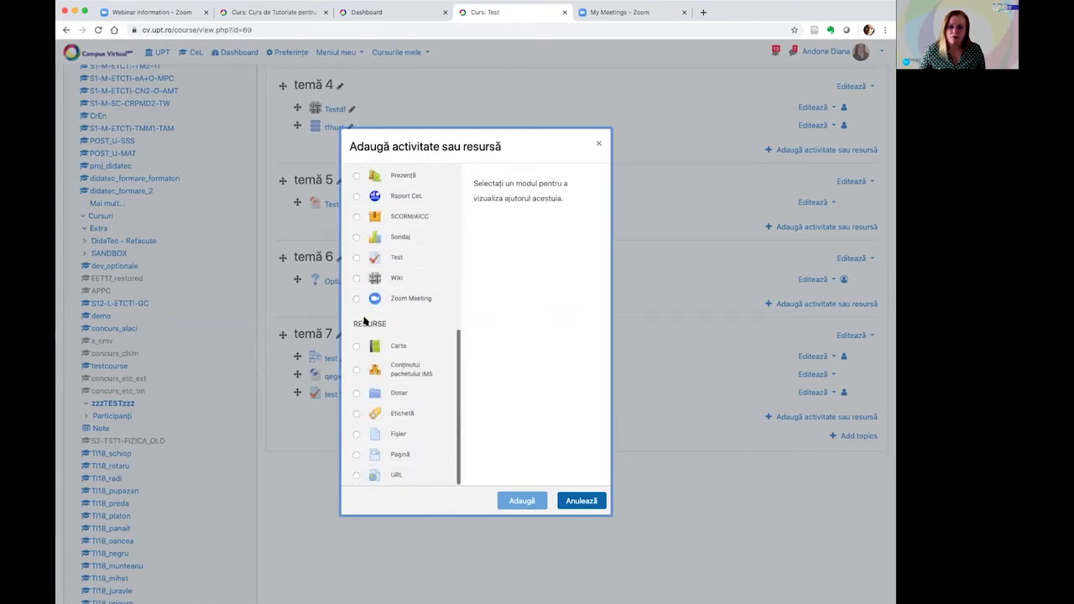
left_click(356, 301)
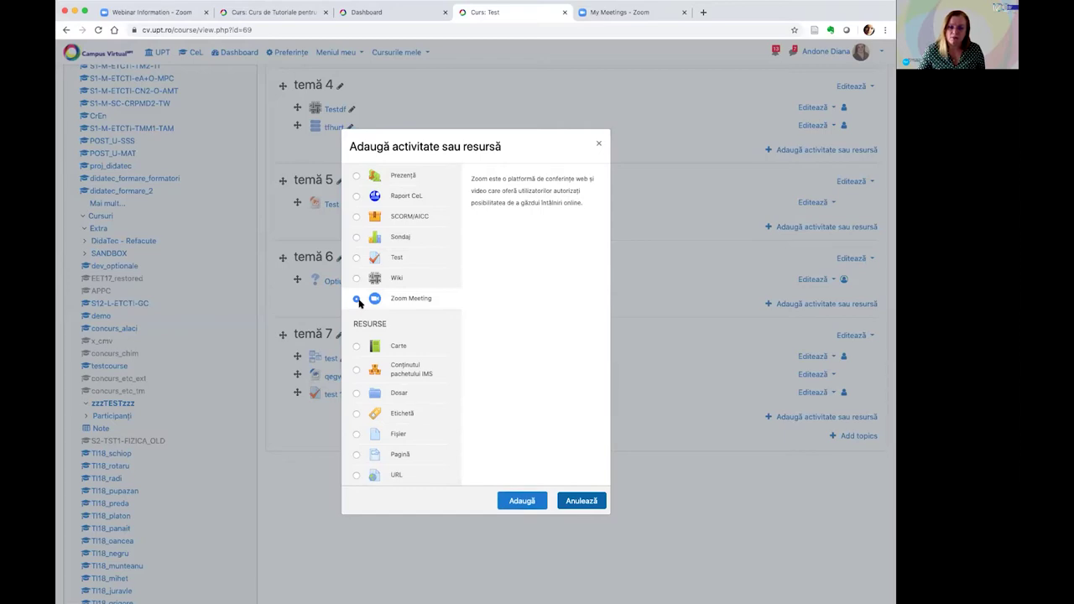
left_click(522, 501)
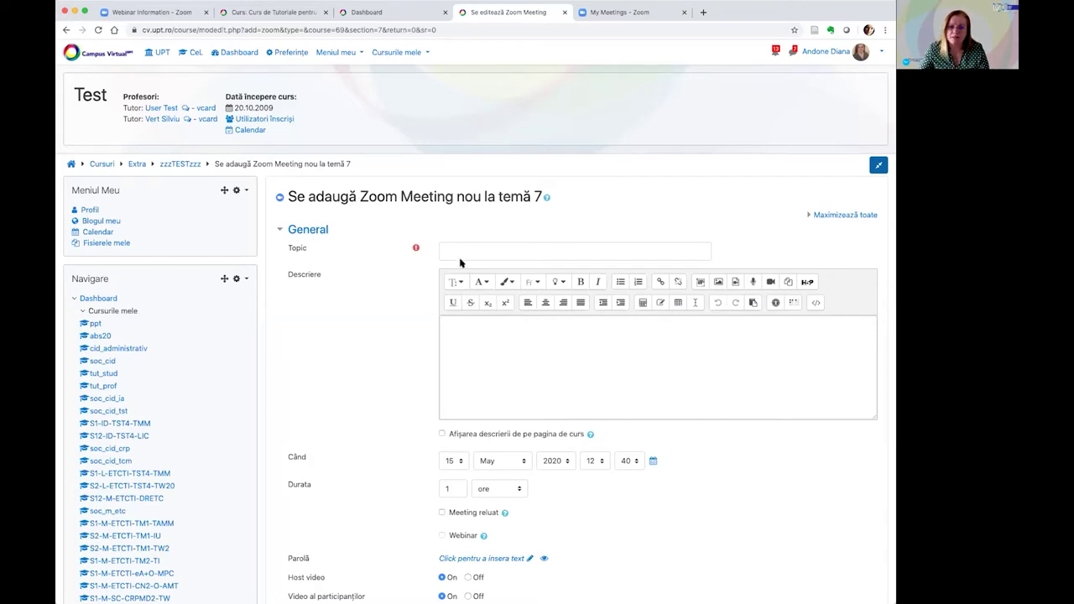
Leave the recurring meeting option off and set the meeting's audio option to Doar VoIP
scroll(613, 424, "down", 1)
scroll(612, 424, "down", 1)
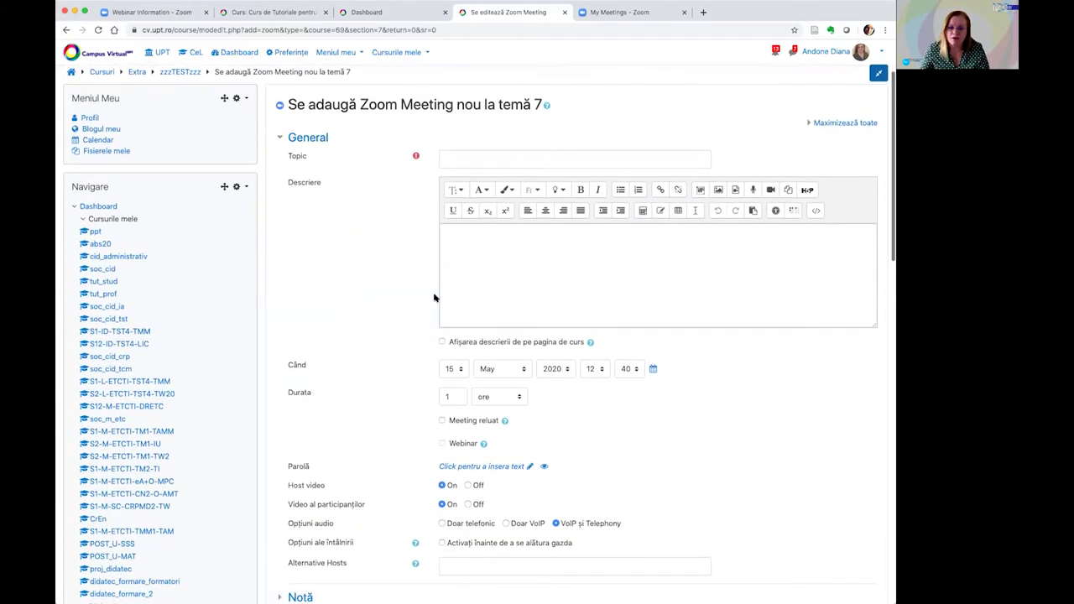
left_click(442, 421)
left_click(442, 421)
scroll(578, 433, "down", 3)
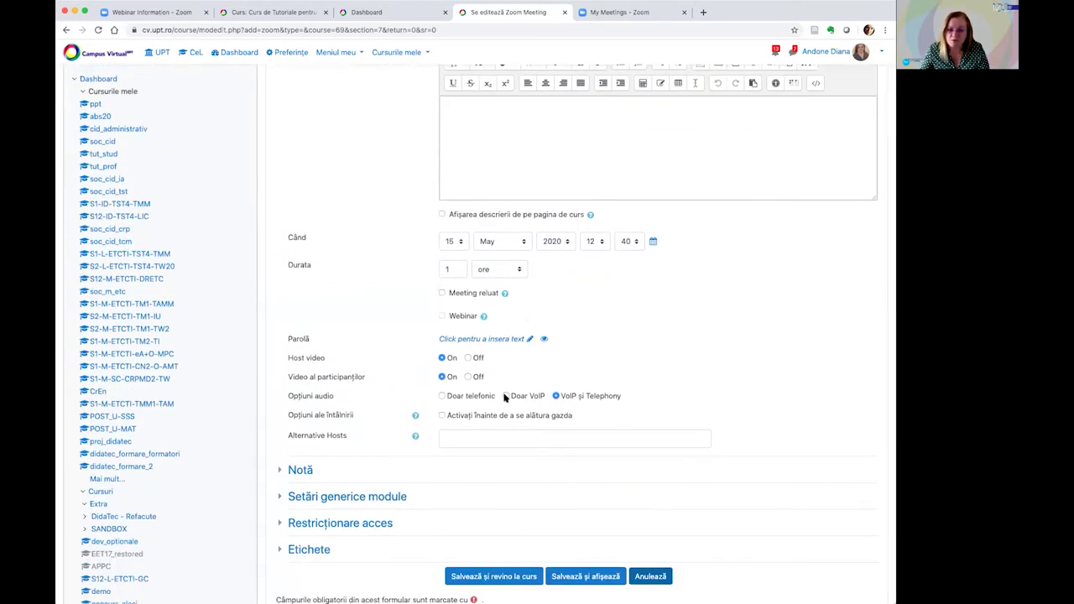
left_click(506, 396)
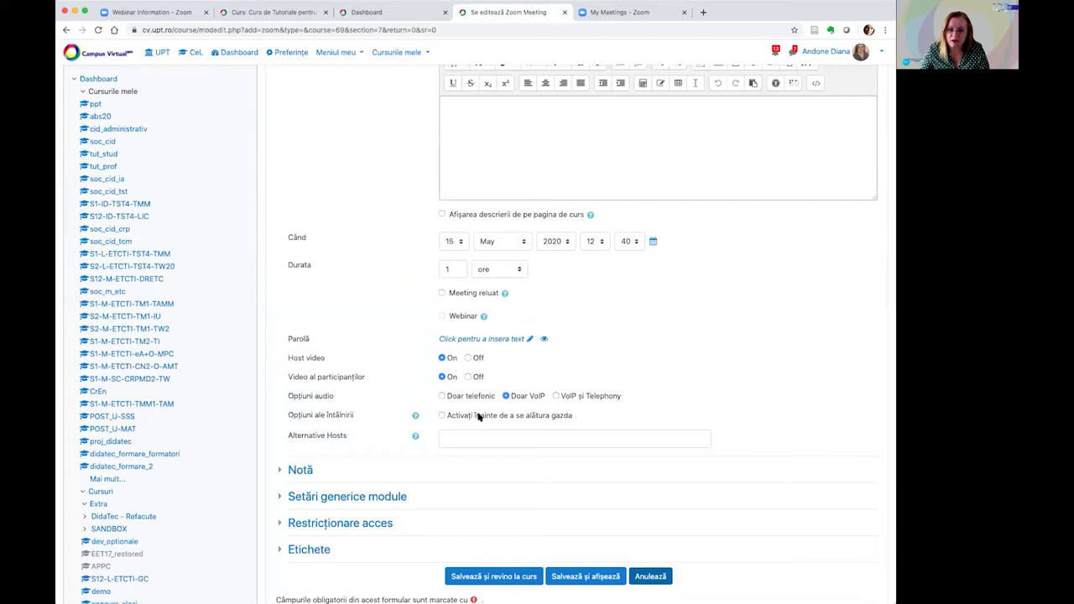
Expand the Notă section and review the Zoom meeting form from the topic field to the save options
left_click(307, 471)
scroll(487, 395, "down", 5)
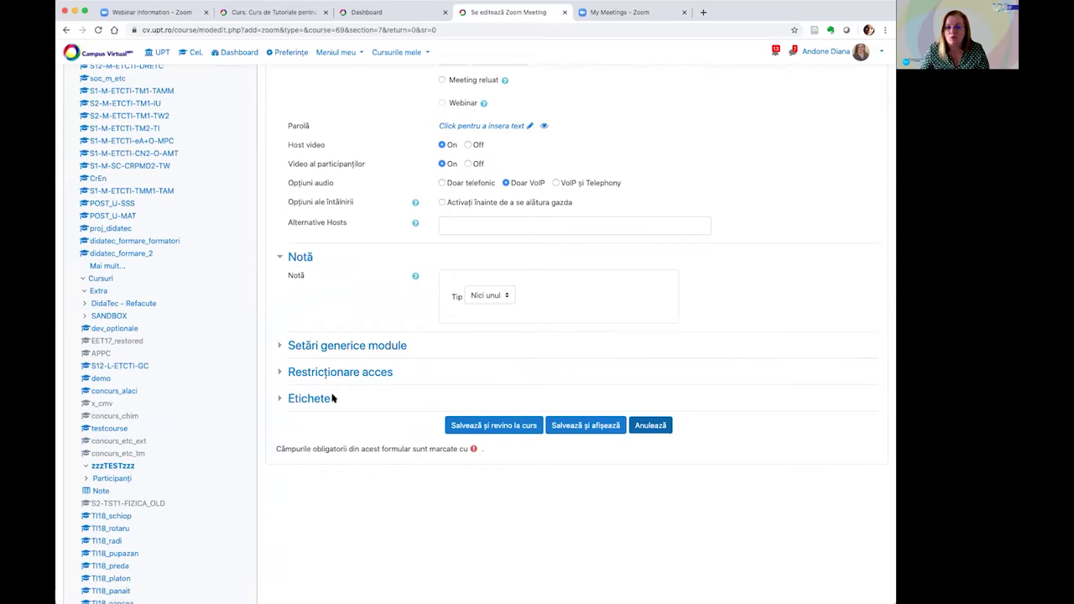
scroll(398, 390, "up", 6)
scroll(486, 336, "up", 2)
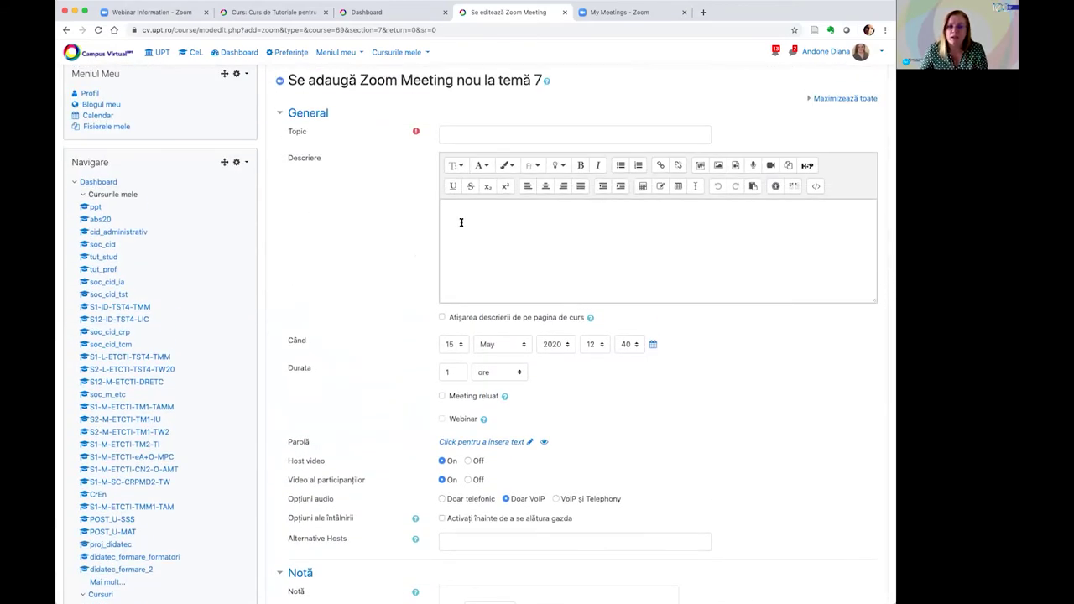
scroll(379, 159, "up", 2)
scroll(377, 136, "up", 1)
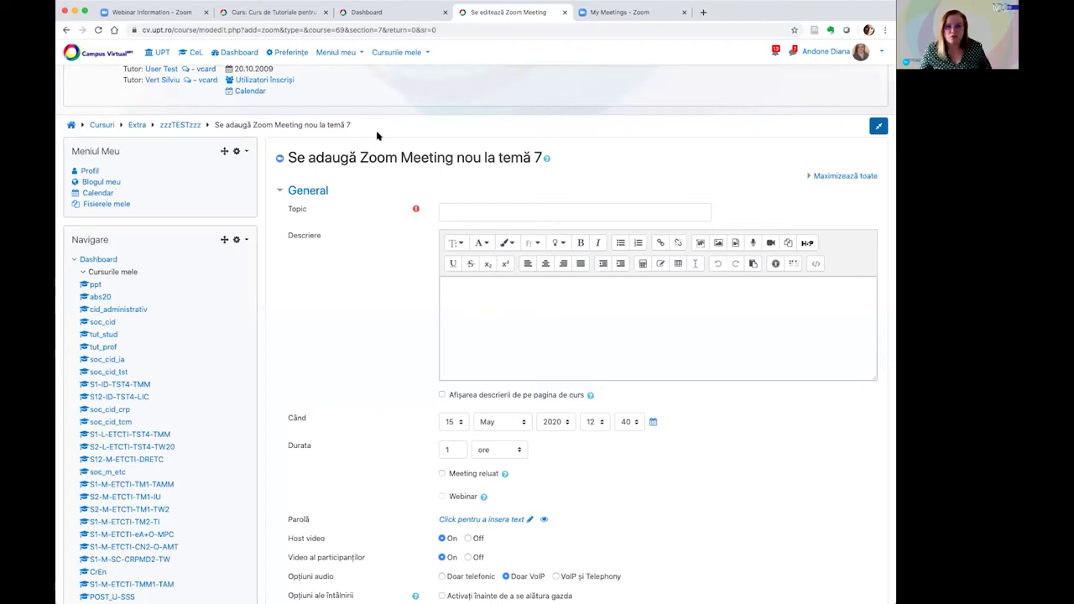
scroll(376, 136, "down", 1)
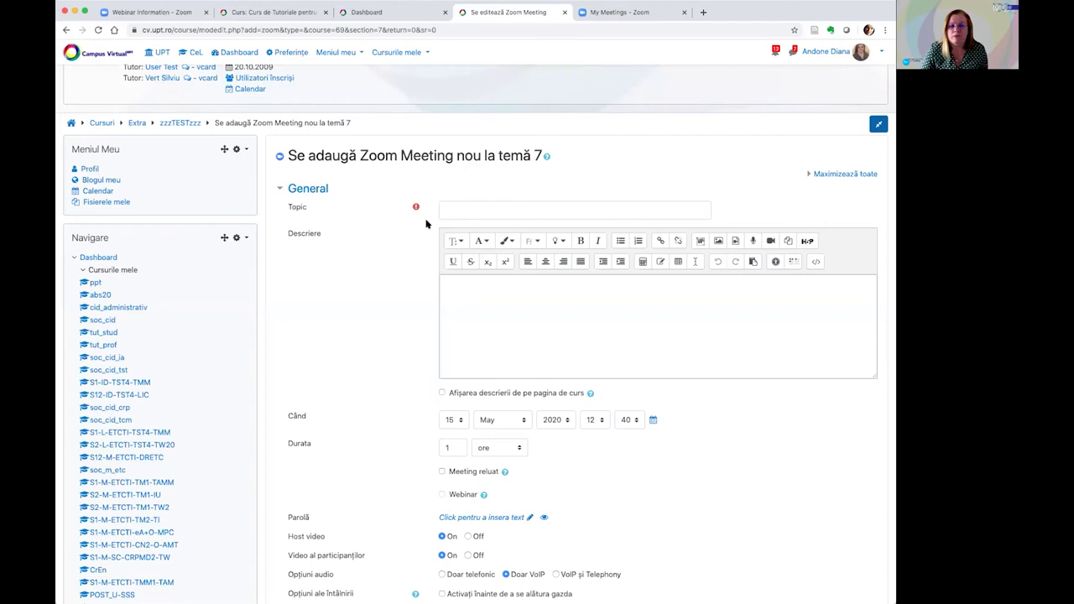
scroll(425, 223, "down", 2)
scroll(425, 223, "down", 6)
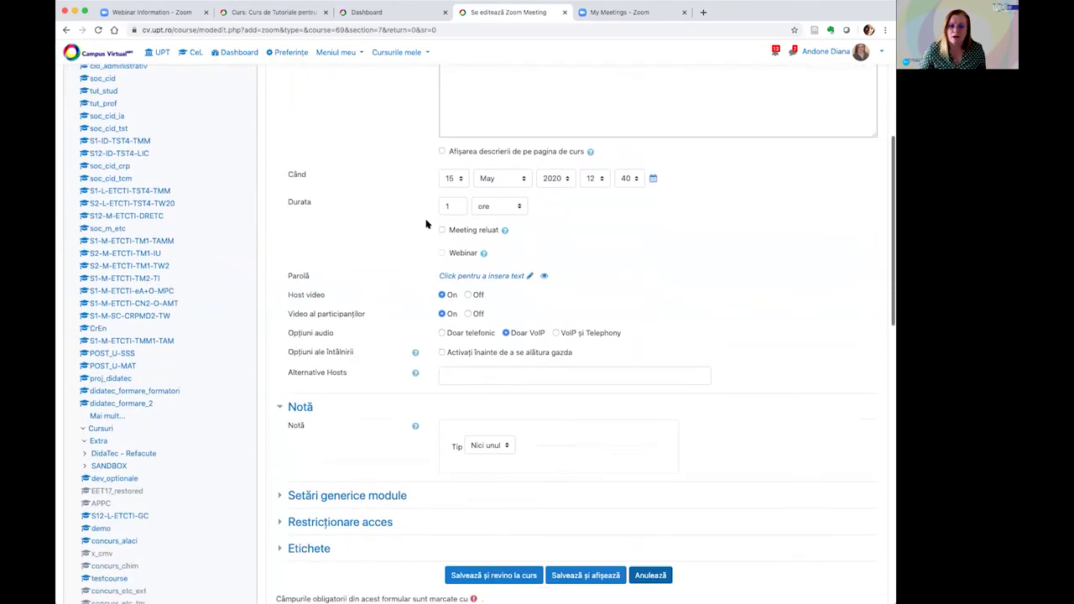
scroll(425, 223, "down", 9)
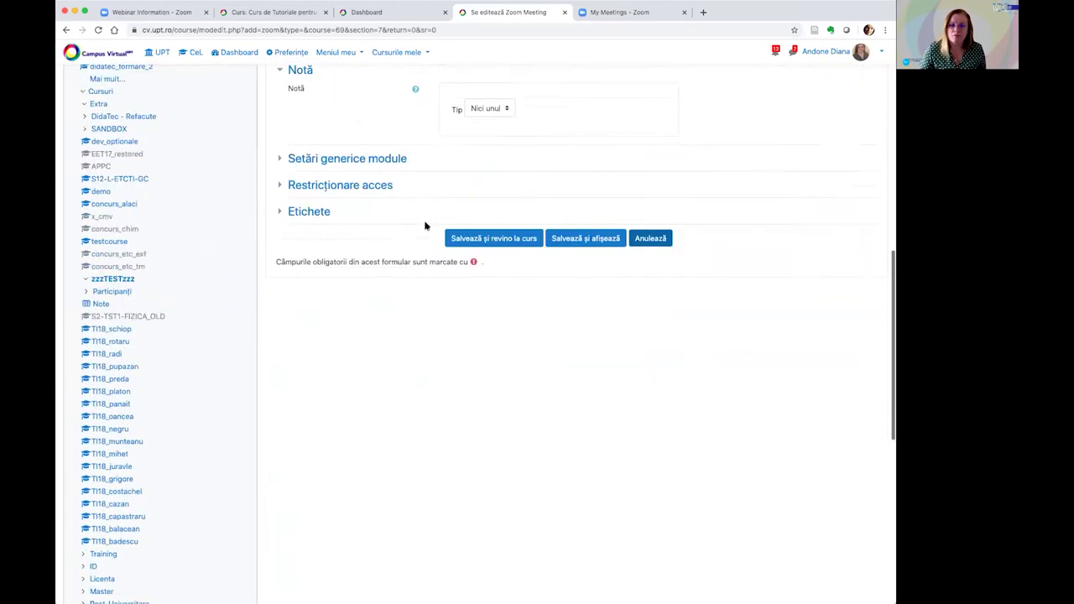
Abandon the unsaved Zoom meeting form and return to the zzzTESTzzz course page
scroll(426, 225, "up", 15)
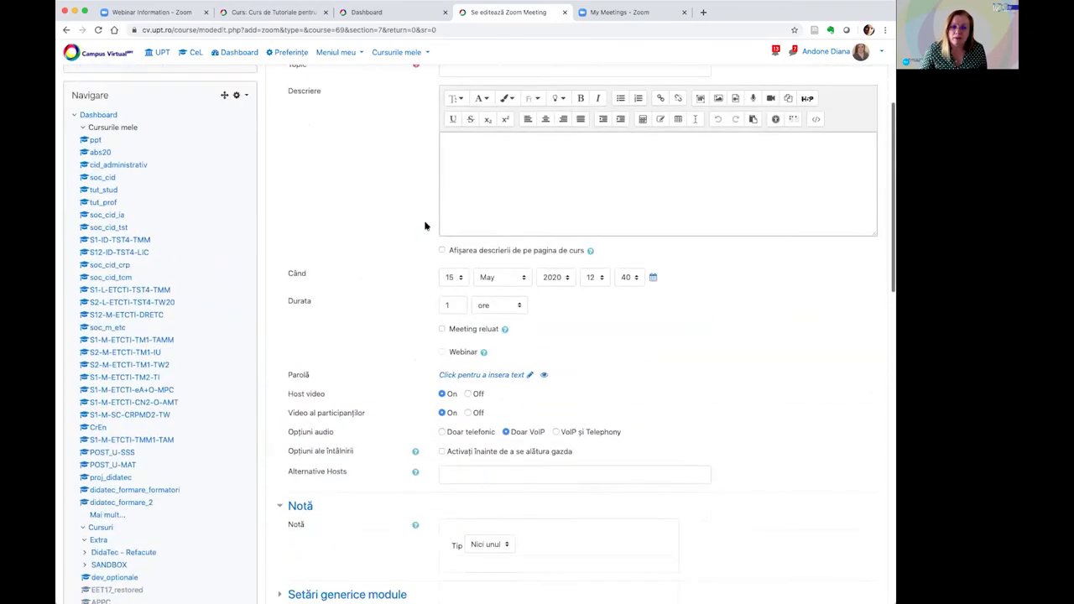
scroll(426, 224, "up", 2)
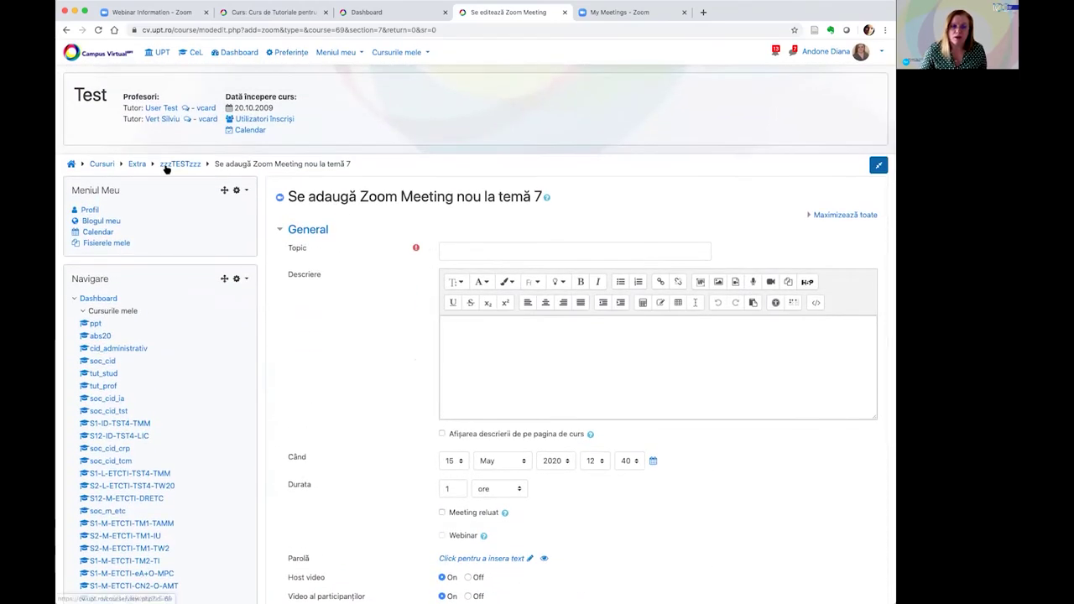
left_click(182, 164)
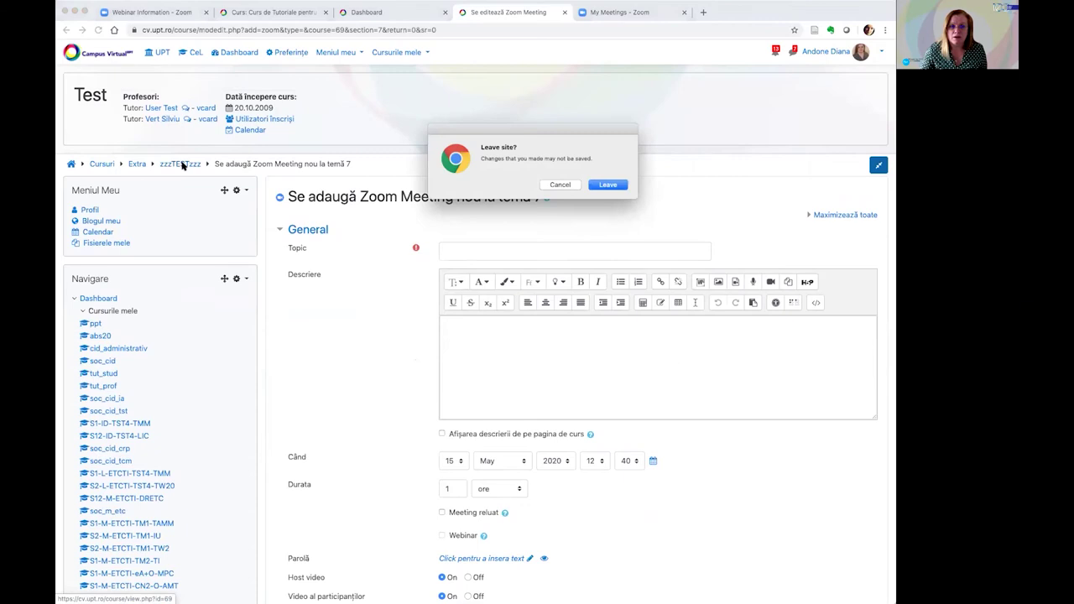
left_click(610, 185)
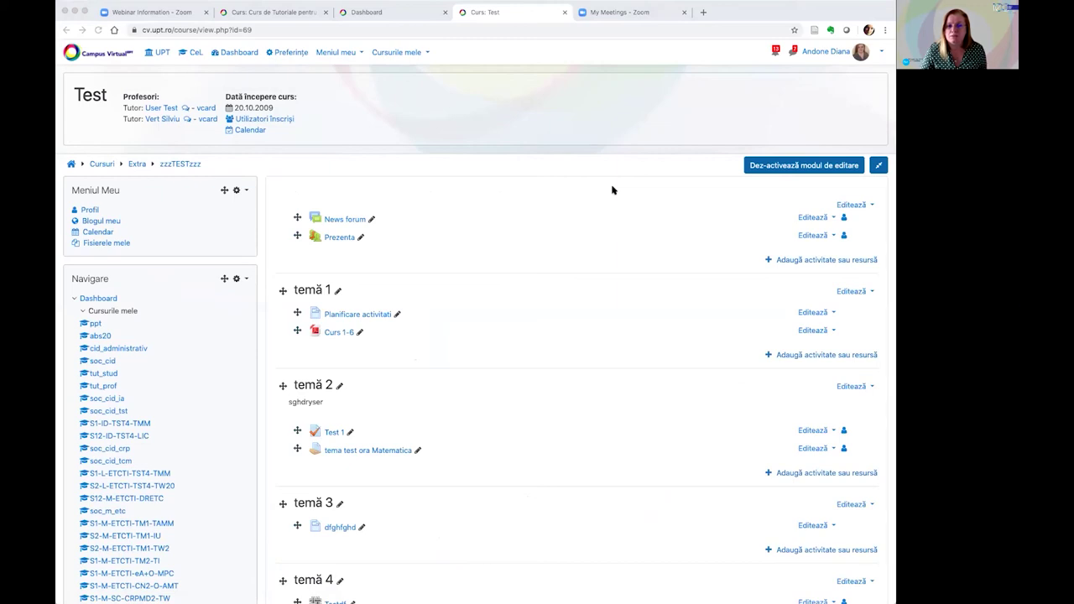
Start adding a Fișier resource to the temă 7 section
scroll(613, 189, "down", 6)
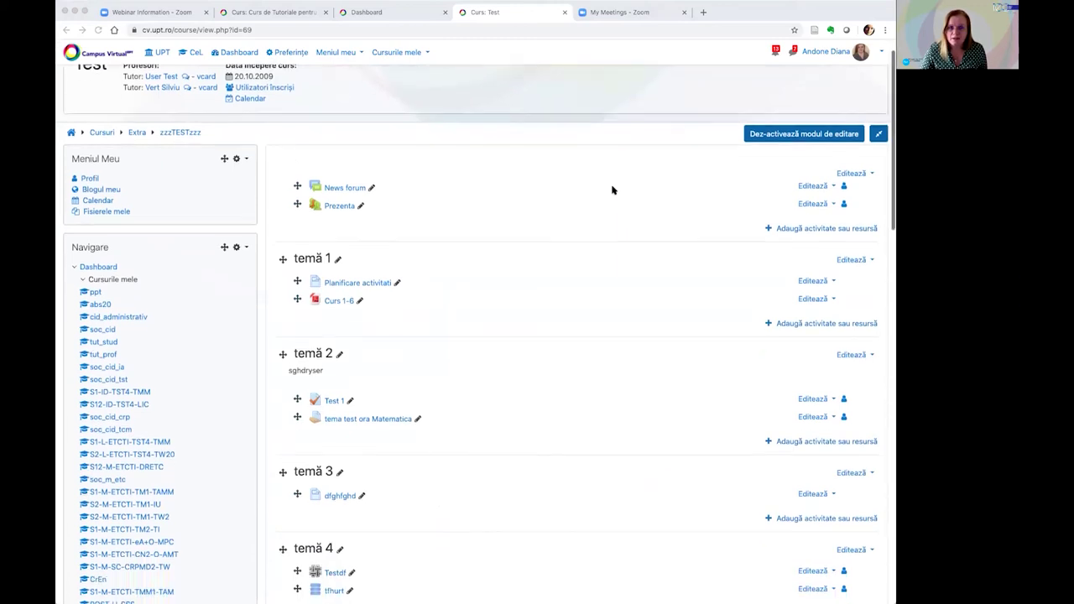
scroll(613, 190, "up", 6)
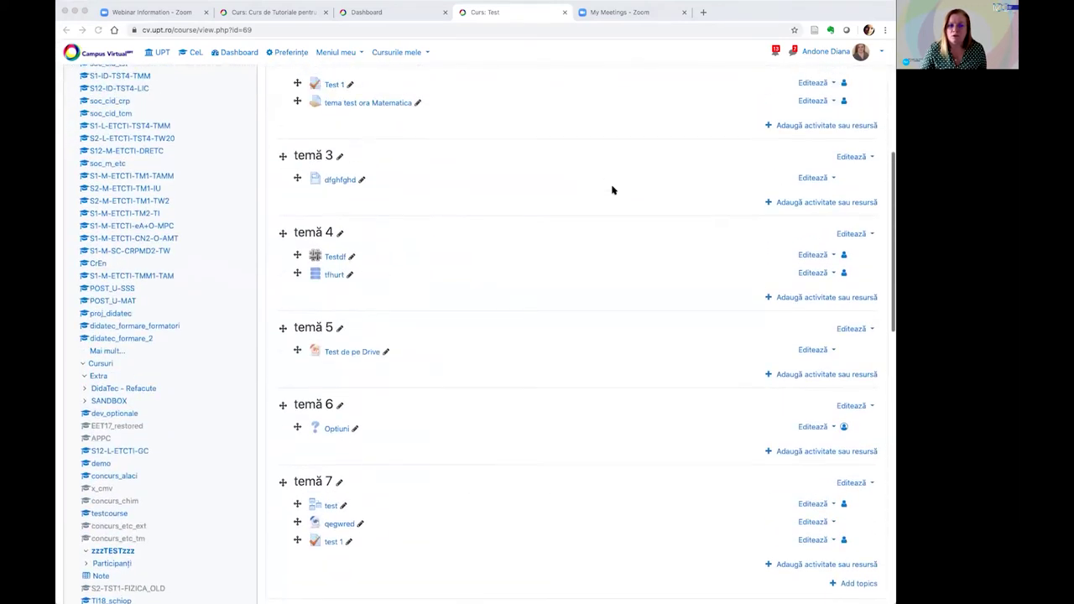
scroll(613, 189, "up", 2)
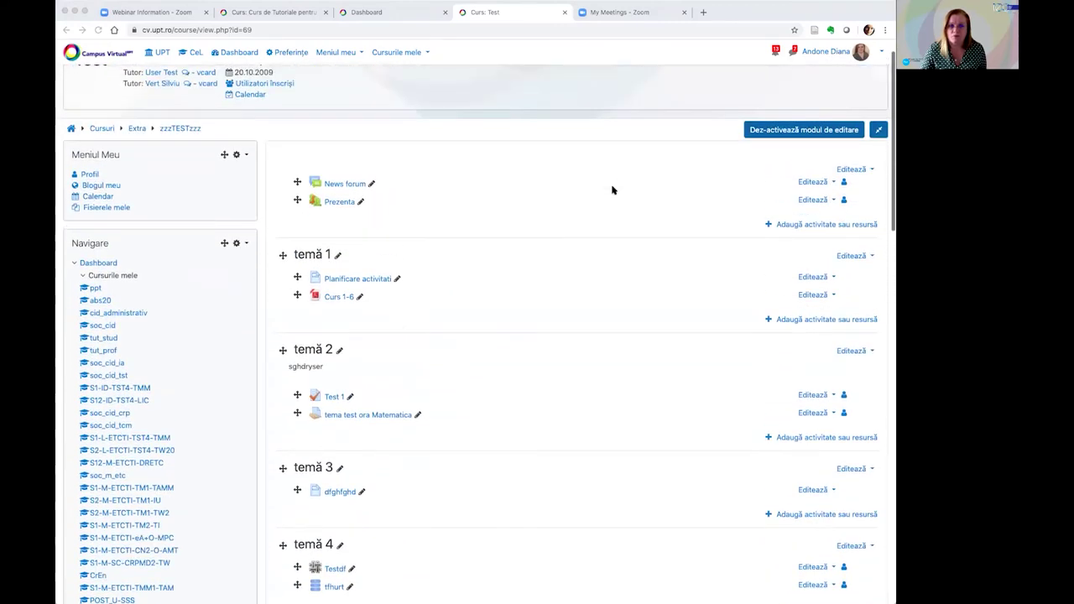
scroll(612, 187, "down", 8)
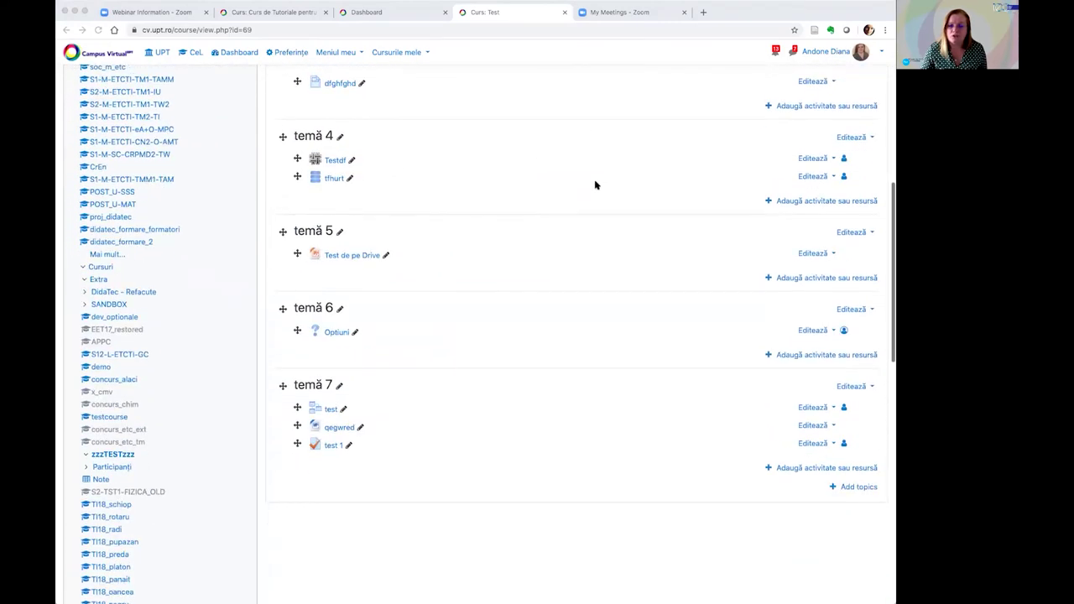
left_click(831, 469)
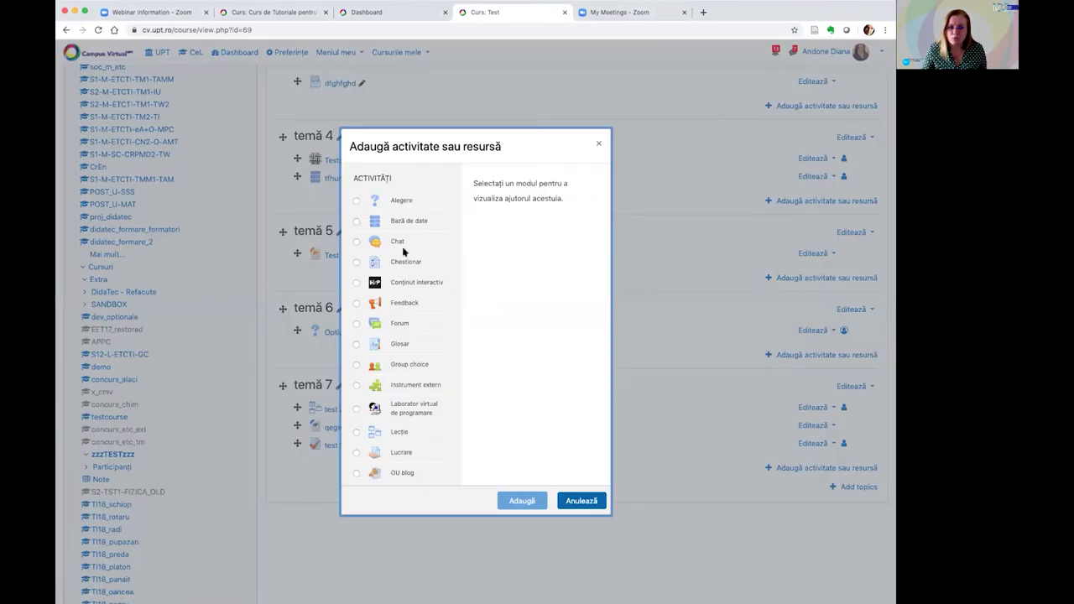
scroll(405, 294, "down", 3)
scroll(402, 284, "down", 1)
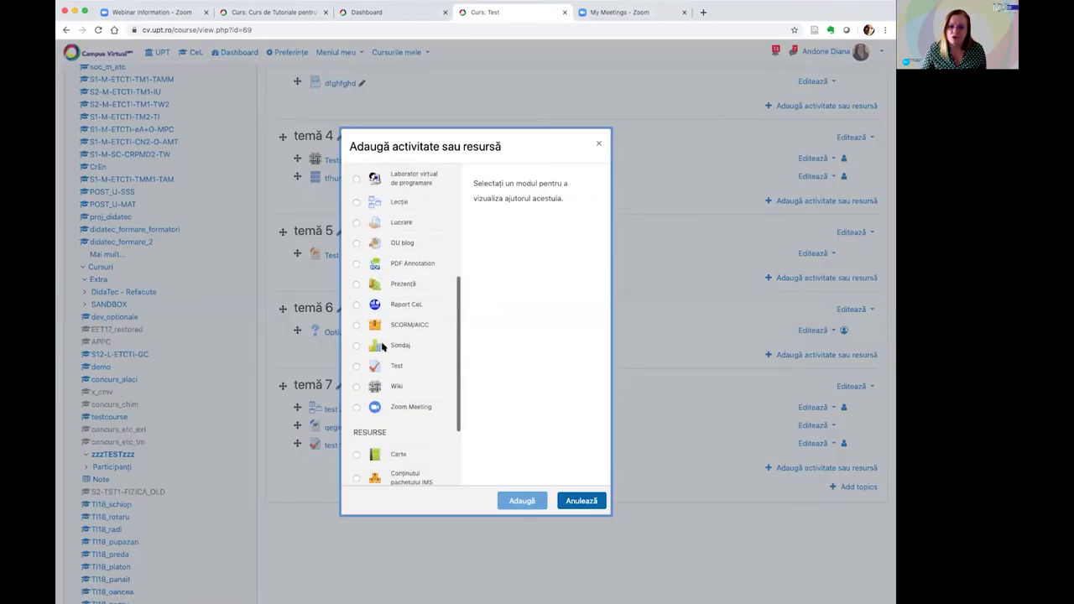
scroll(391, 347, "down", 3)
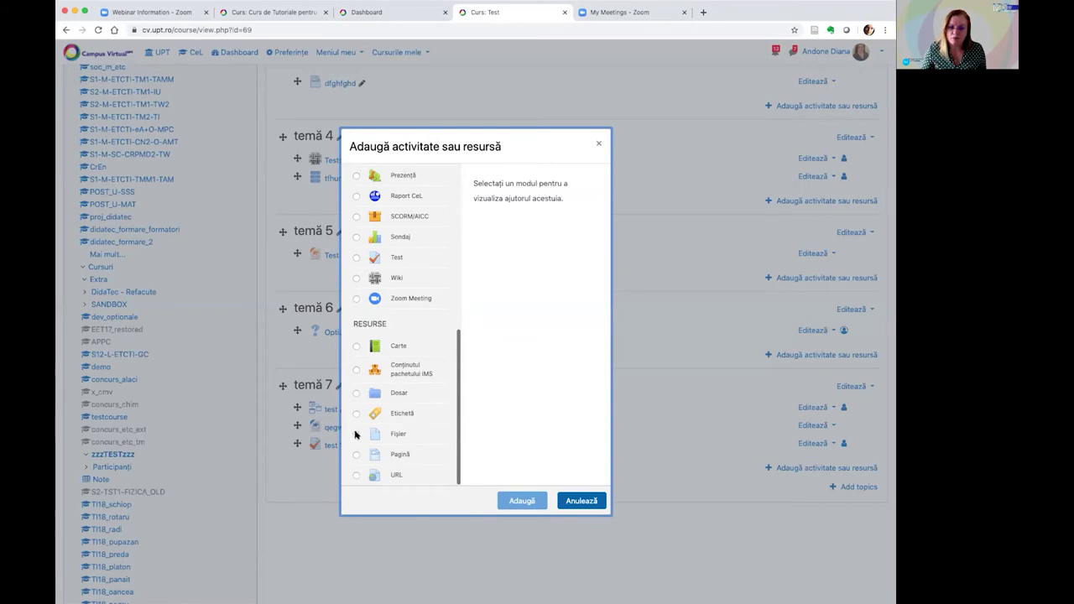
left_click(357, 435)
left_click(521, 501)
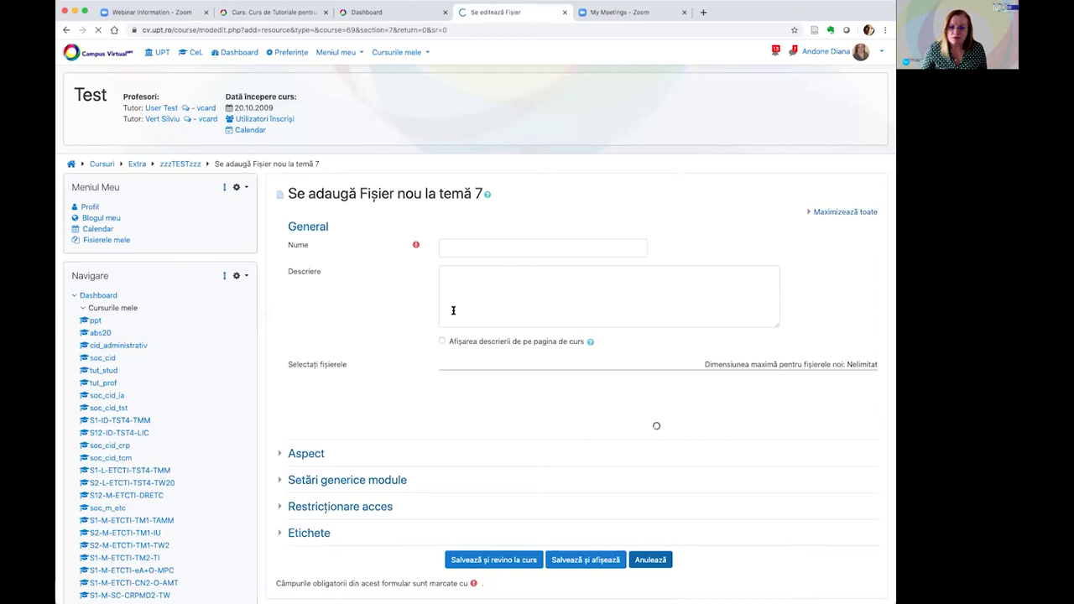
Look at the new-folder dialog and the file selector's Microsoft OneDrive source, closing both without adding anything
scroll(595, 345, "down", 3)
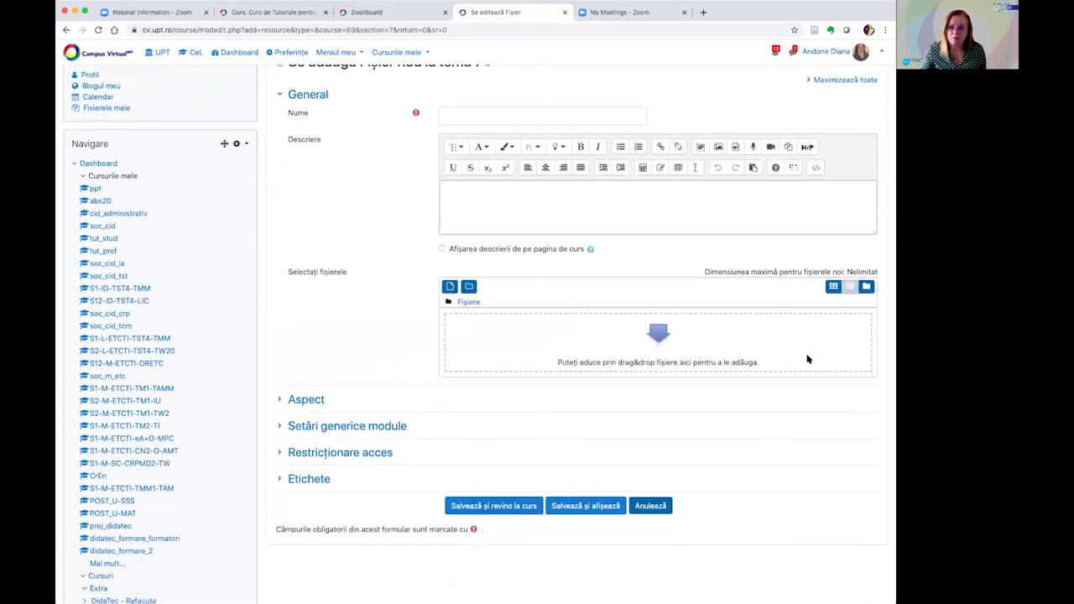
left_click(468, 287)
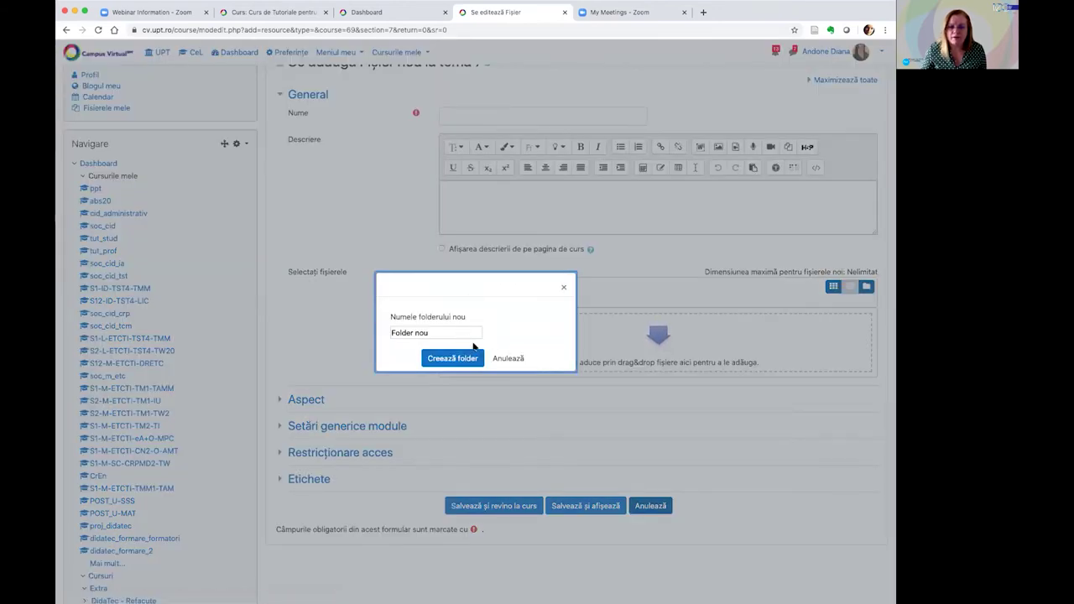
left_click(563, 287)
left_click(450, 287)
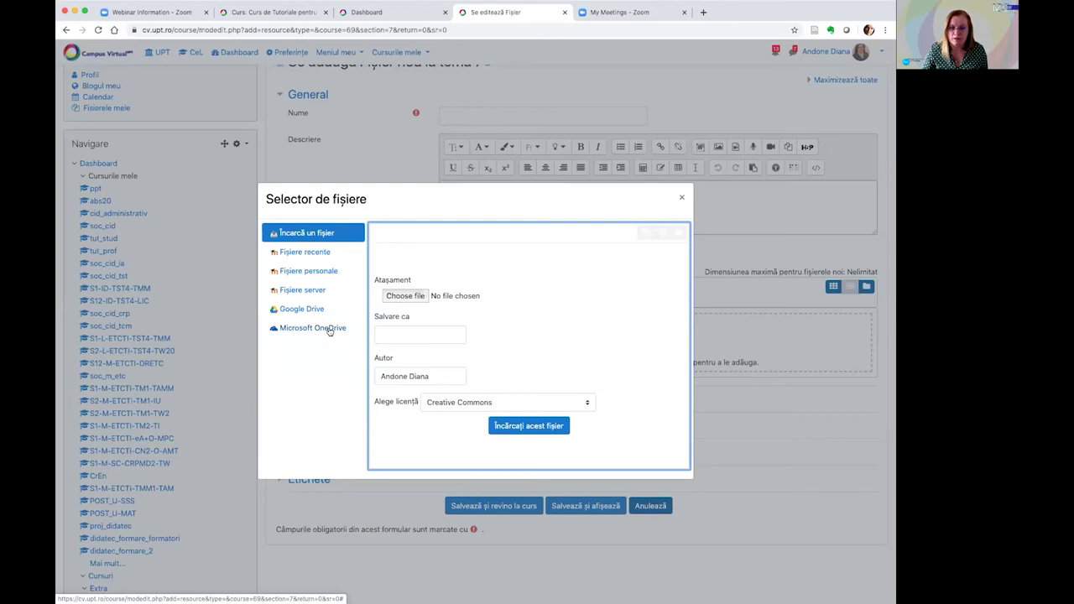
left_click(330, 329)
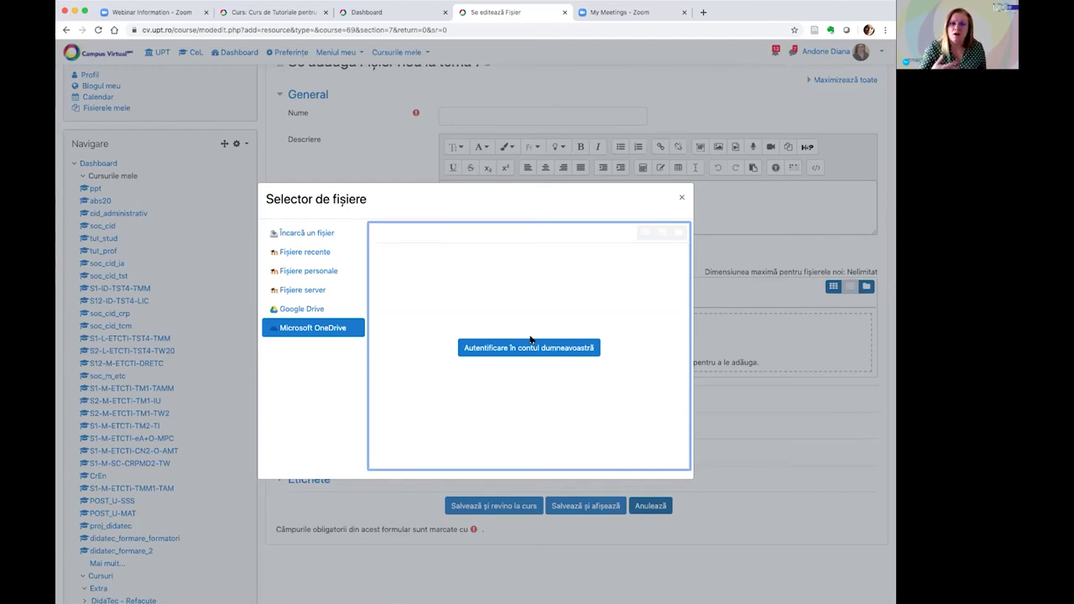
left_click(683, 195)
scroll(470, 126, "up", 3)
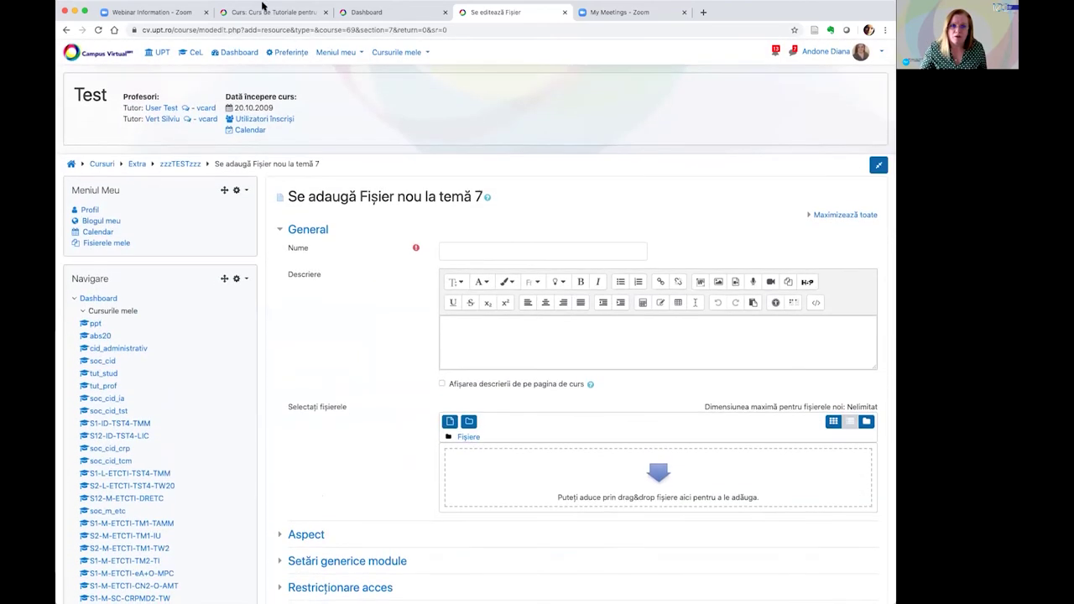
Switch to the tutorial course for teachers and open the training session page "Sesiune de informare online Rector UPT 30.03"
left_click(270, 13)
scroll(607, 308, "down", 10)
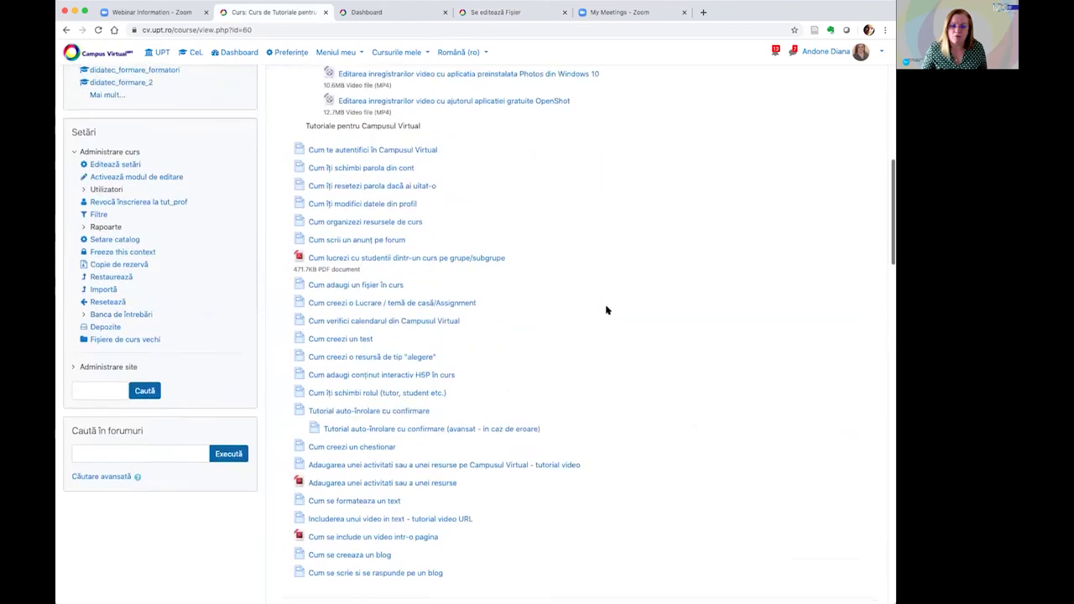
scroll(607, 310, "down", 5)
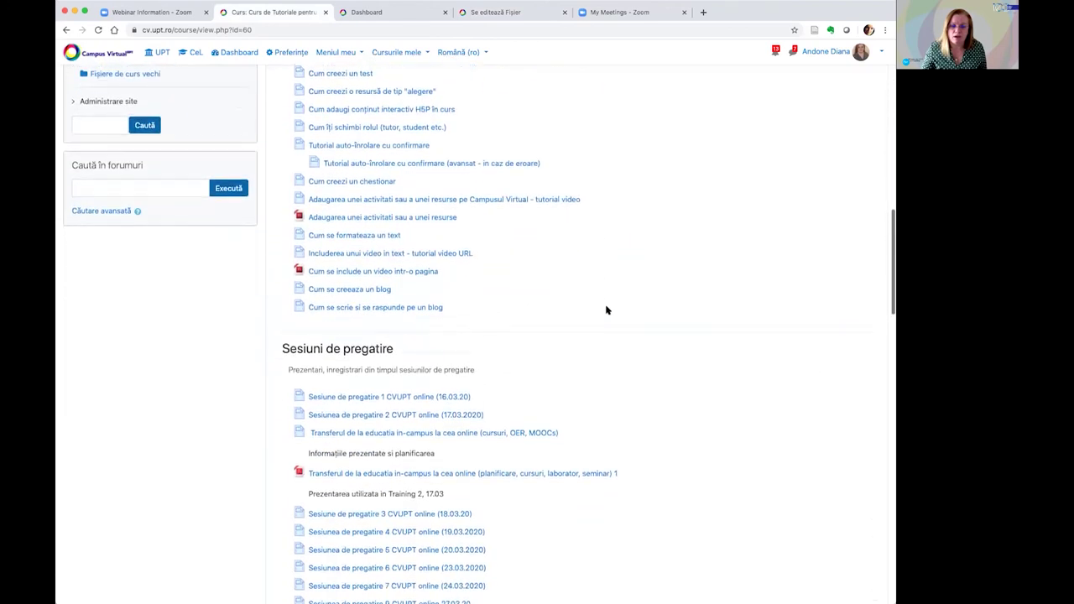
scroll(606, 310, "down", 3)
left_click(451, 428)
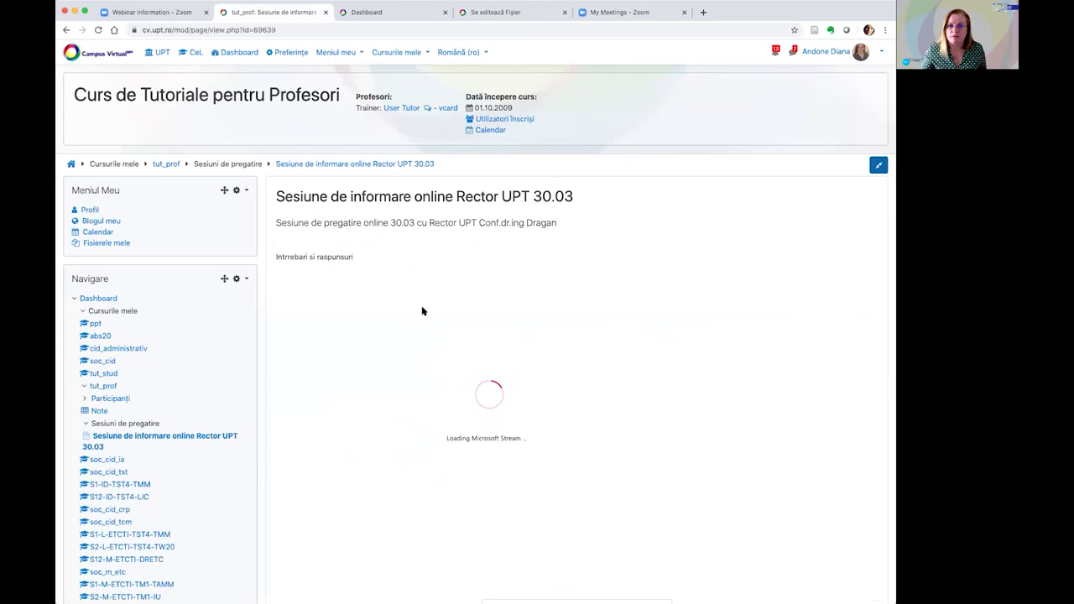
Try to open the Microsoft Stream sign-in for the embedded session recording and return to the session page
scroll(578, 332, "down", 1)
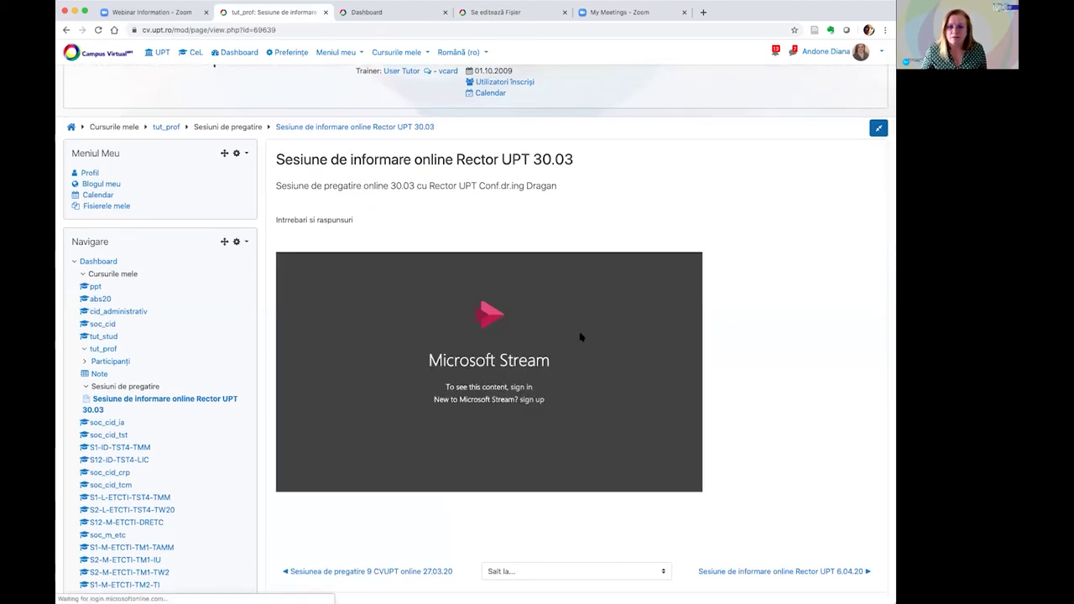
left_click(521, 389)
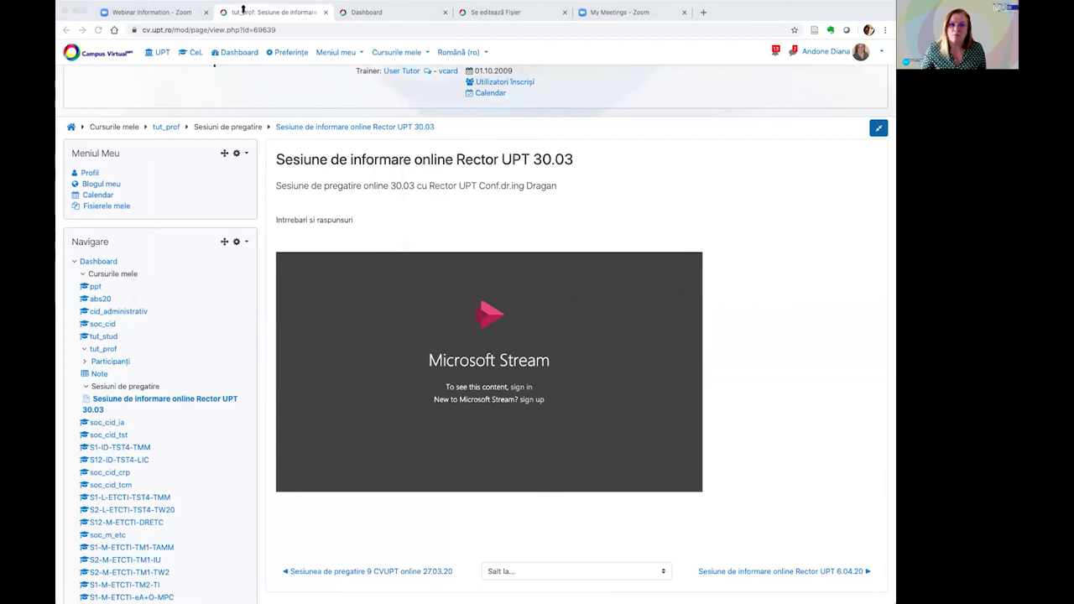
left_click(504, 73)
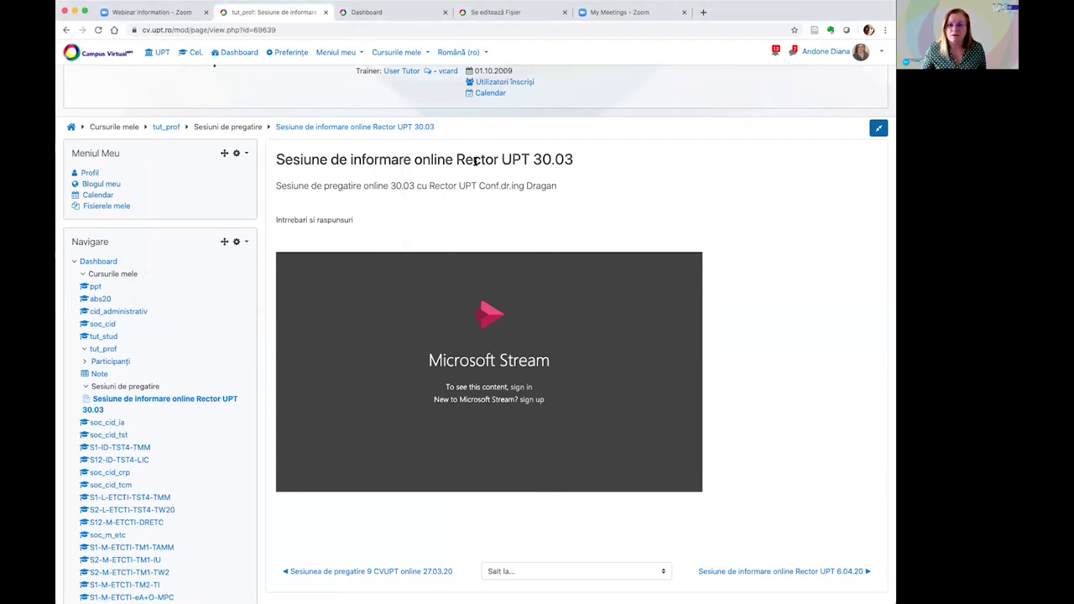